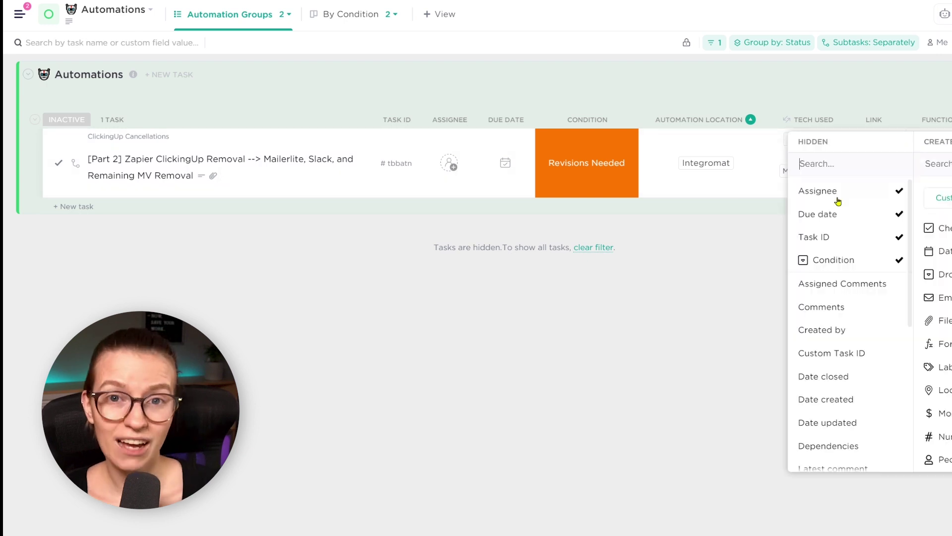
# - Close the field visibility settings and copy the task ID tbbatn from the Task ID cell
pyautogui.scroll(-5, 846, 258)
pyautogui.scroll(5, 842, 237)
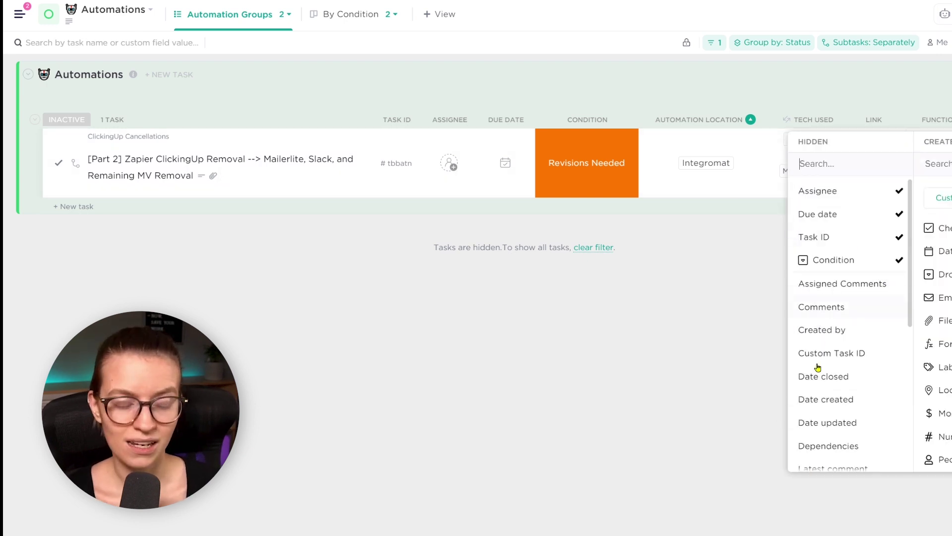
pyautogui.click(665, 385)
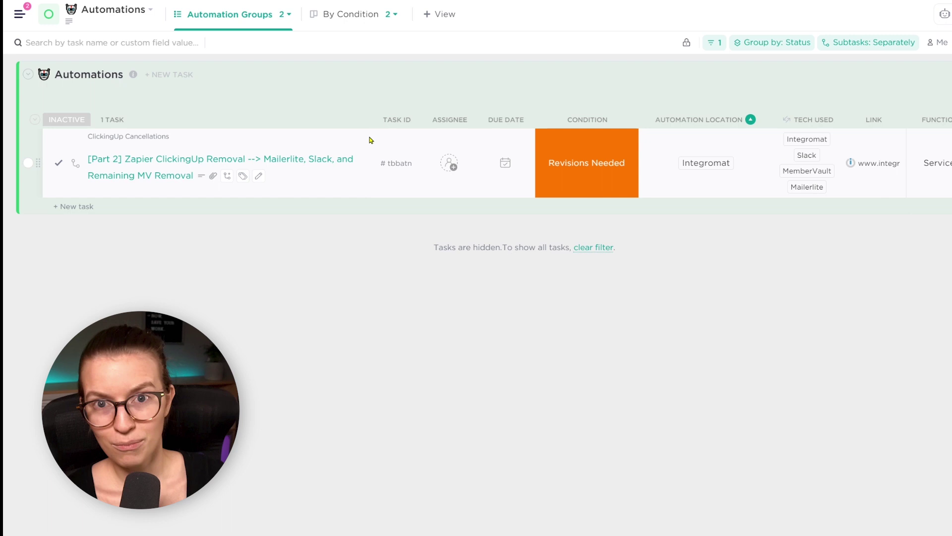
pyautogui.click(396, 169)
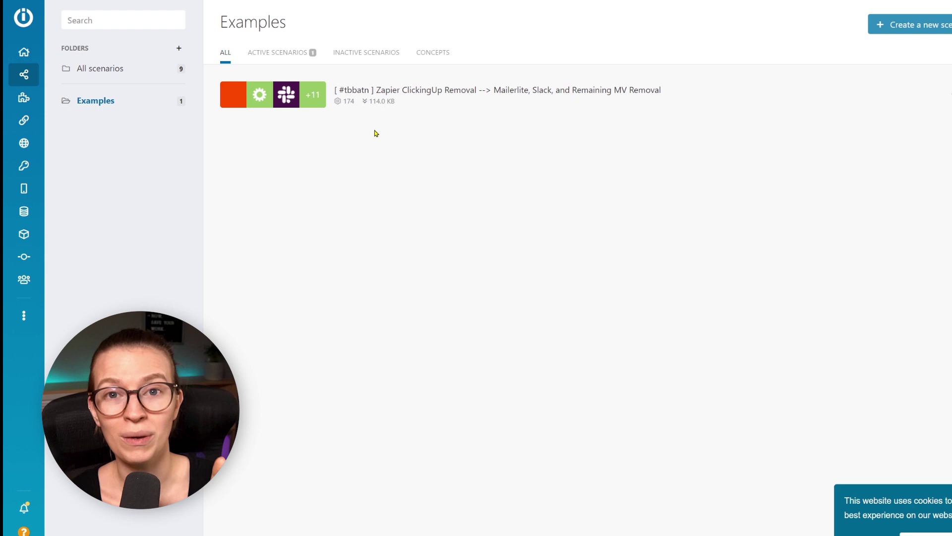
# - Zoom the Integromat Examples scenario list to 150% for easier reading
pyautogui.hotkey('ctrl', '+')
pyautogui.hotkey('ctrl', '+')
pyautogui.hotkey('ctrl', '+')
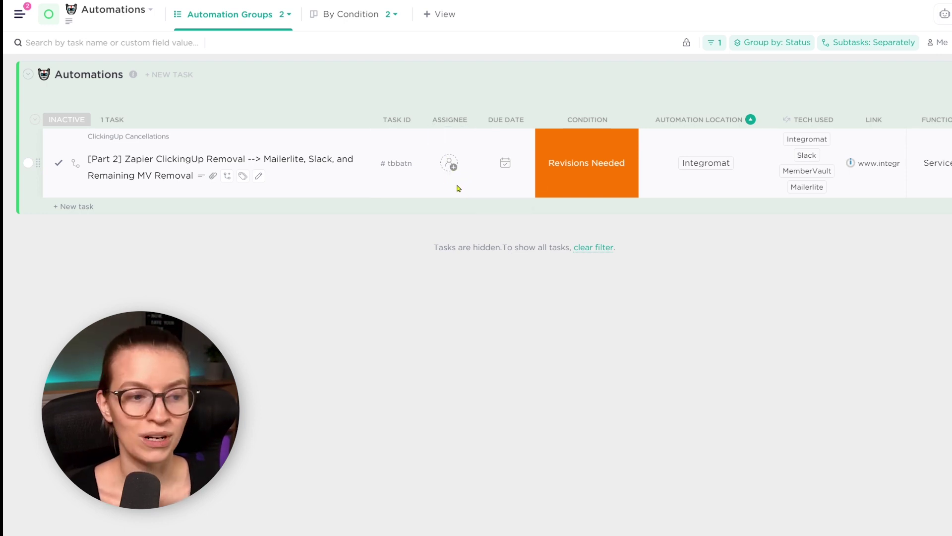
# - Check the due date's recurring options, then cancel and leave the due date empty
pyautogui.click(505, 165)
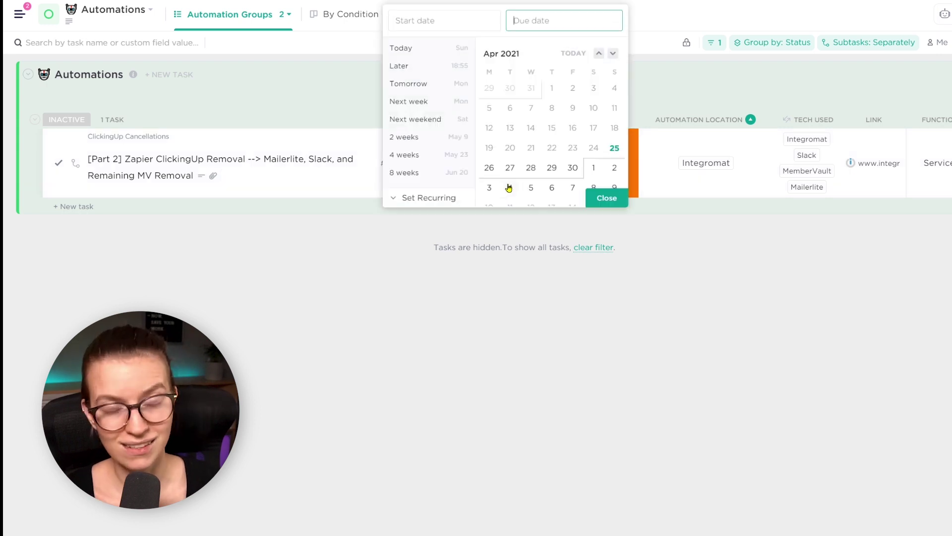
pyautogui.click(439, 200)
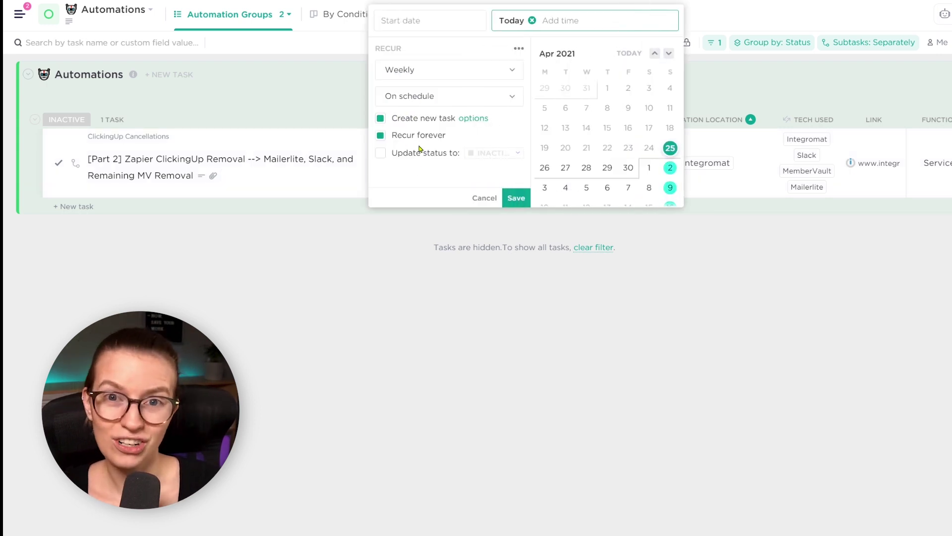
pyautogui.click(485, 198)
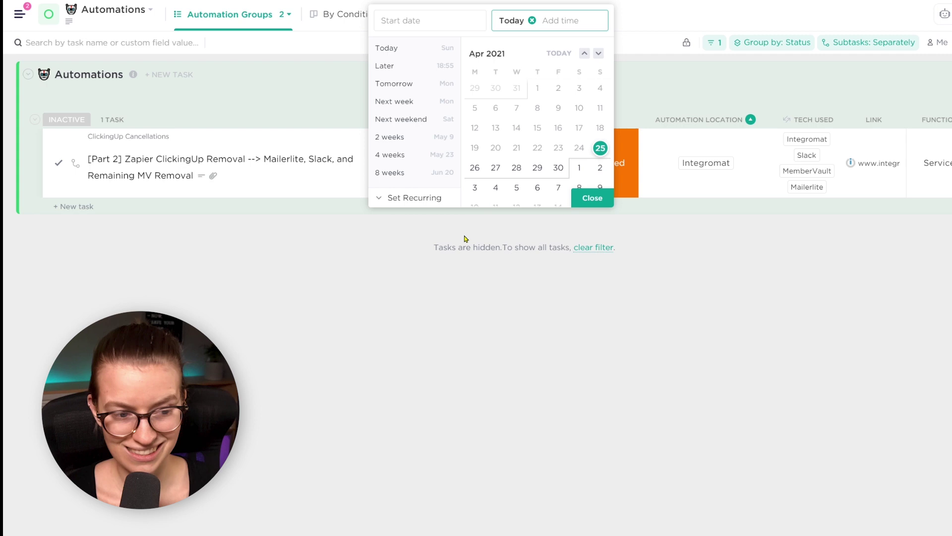
pyautogui.click(445, 272)
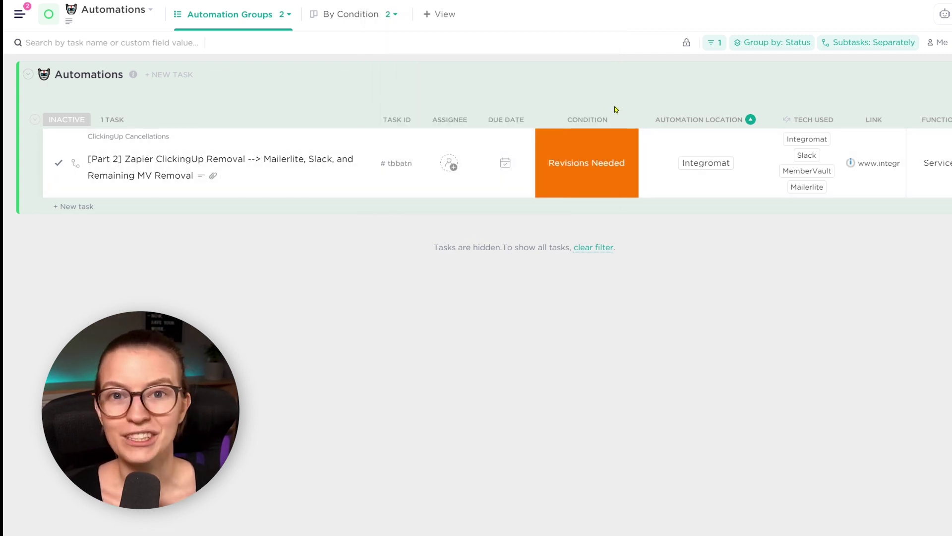
# - Display the task's Condition choices: New/Untested, Revisions Needed, Excellent and Summary
pyautogui.click(605, 181)
pyautogui.click(598, 141)
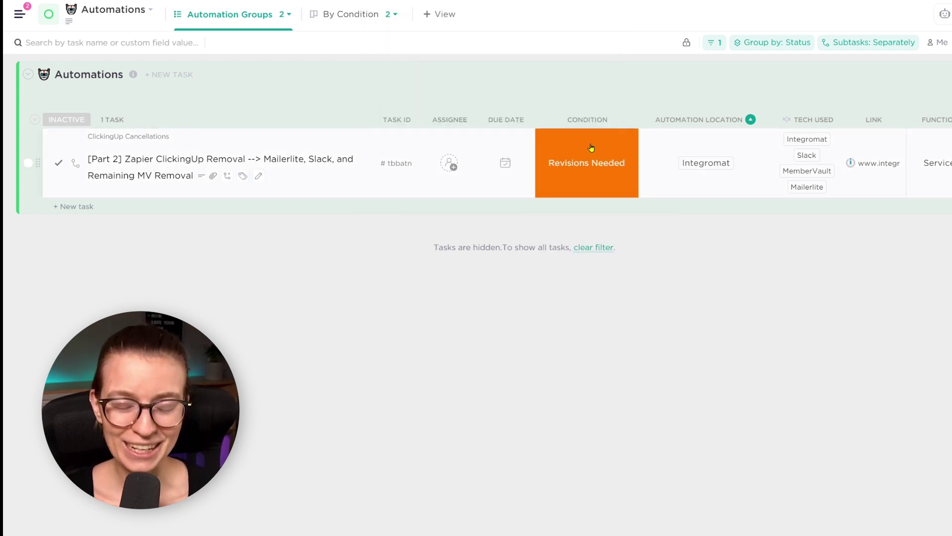
pyautogui.click(591, 148)
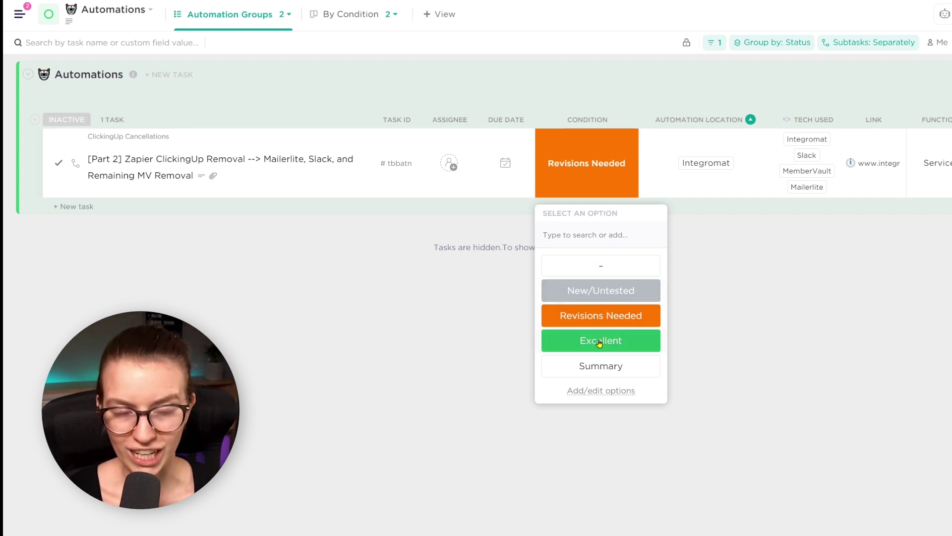
# - Change the automation task's Condition from Revisions Needed to Summary
pyautogui.click(707, 311)
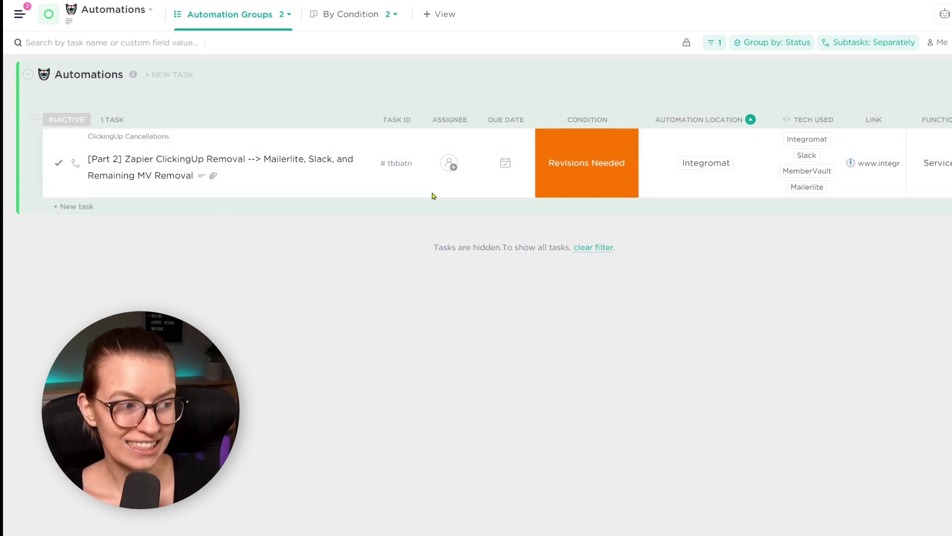
pyautogui.click(587, 183)
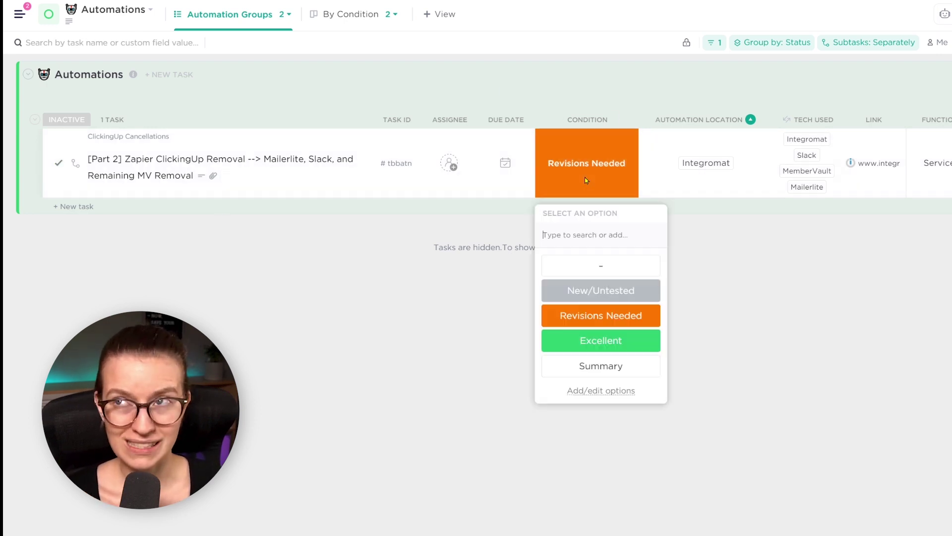
pyautogui.click(639, 361)
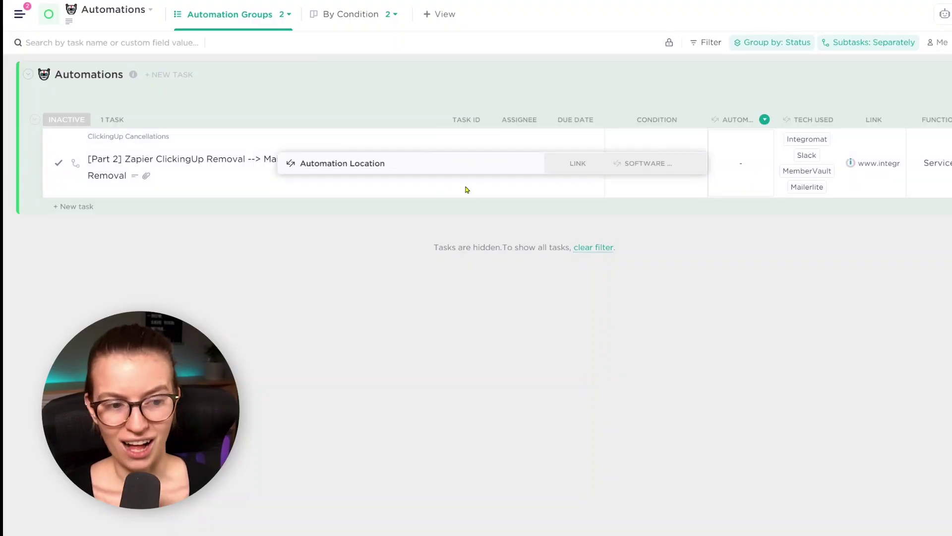
pyautogui.click(397, 163)
pyautogui.write('inte')
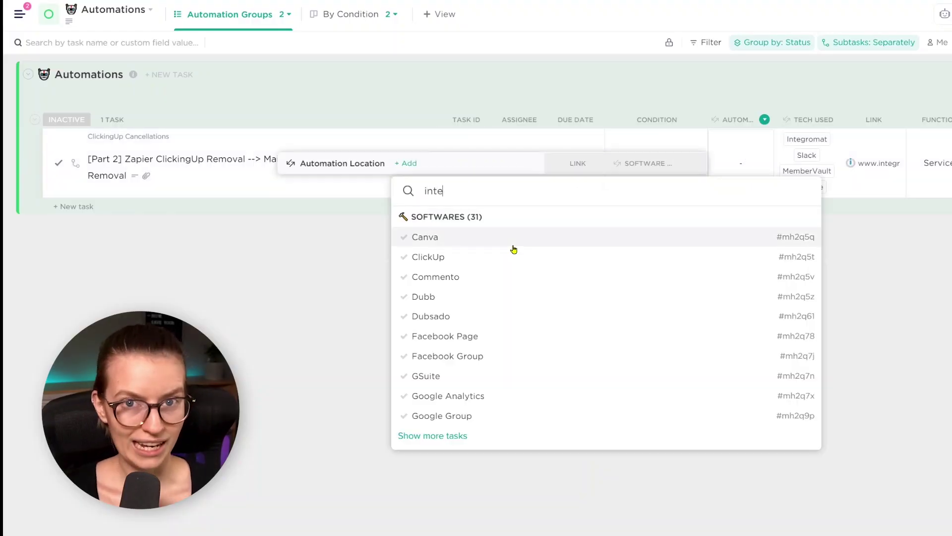
pyautogui.write('grom')
pyautogui.click(481, 235)
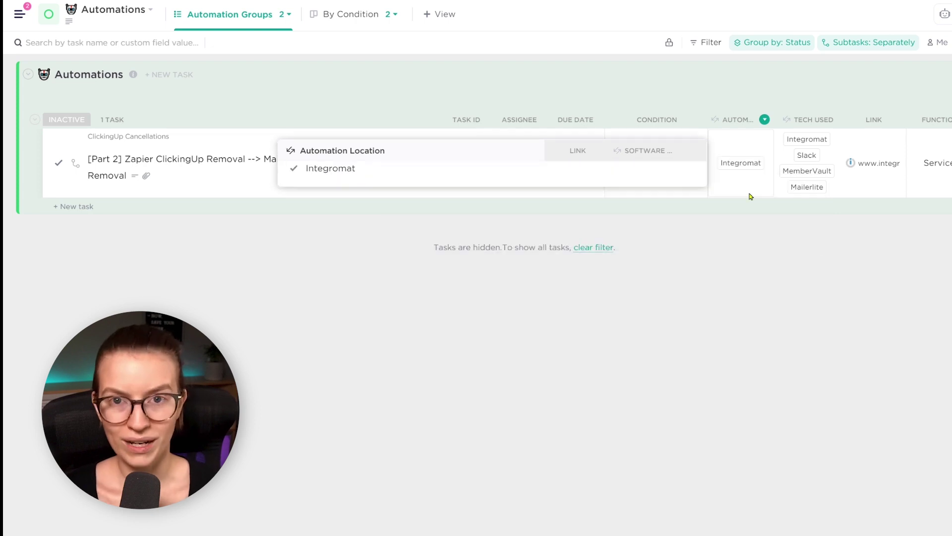
pyautogui.click(774, 121)
pyautogui.moveTo(775, 120); pyautogui.dragTo(810, 121)
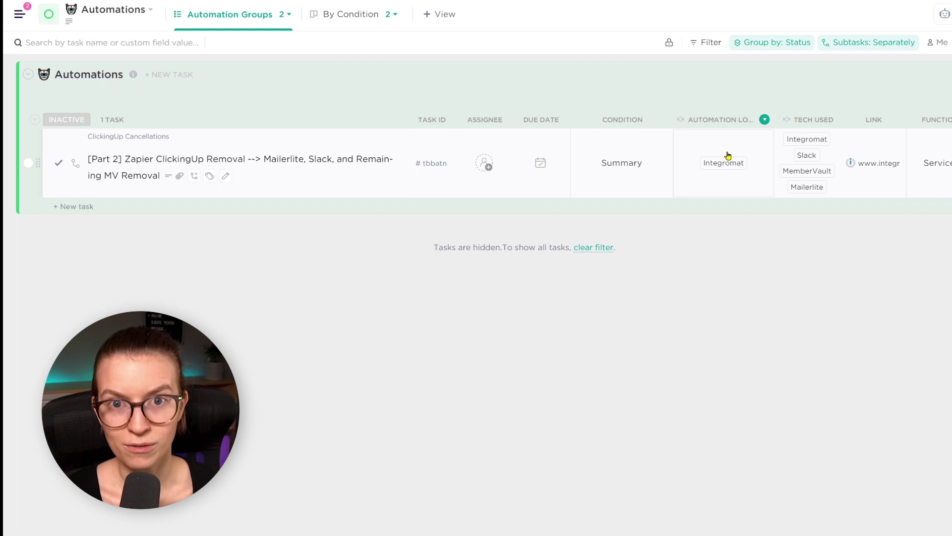
pyautogui.click(698, 142)
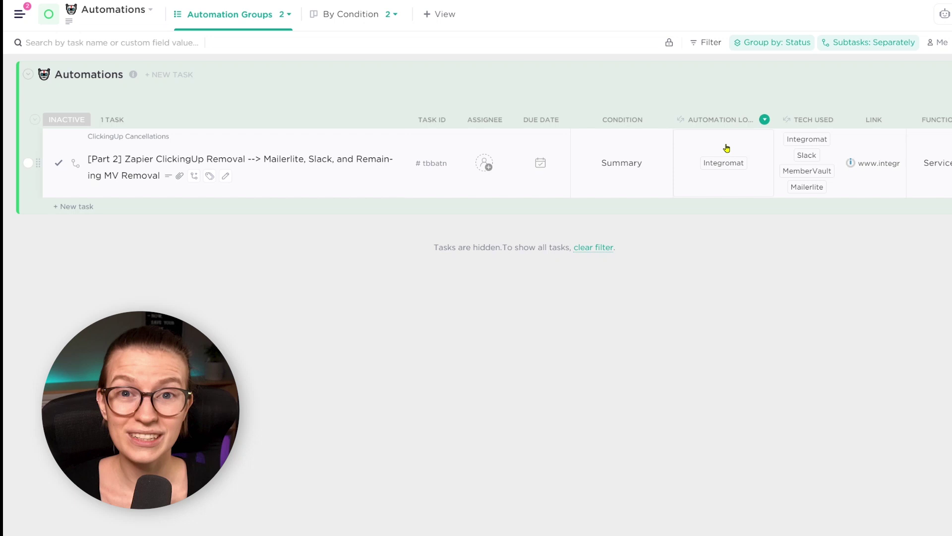
pyautogui.click(728, 147)
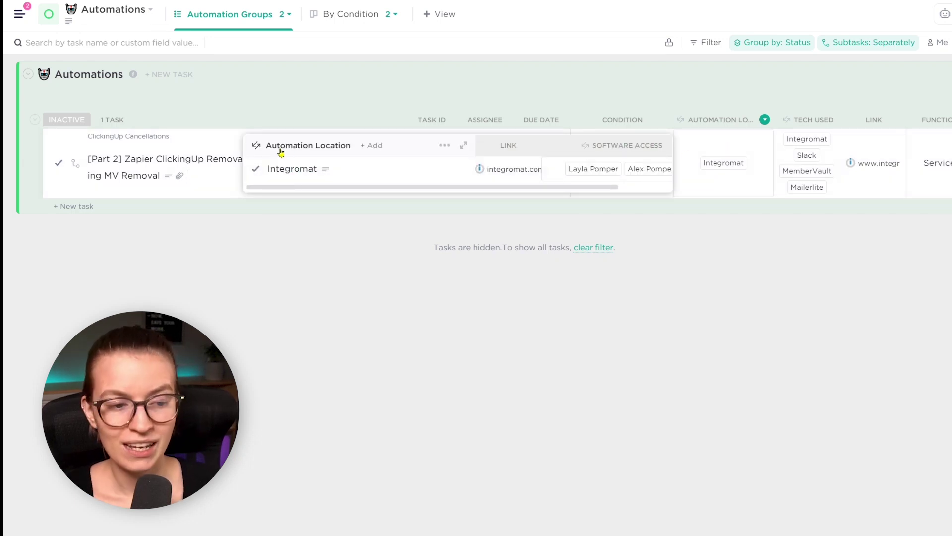
pyautogui.click(372, 146)
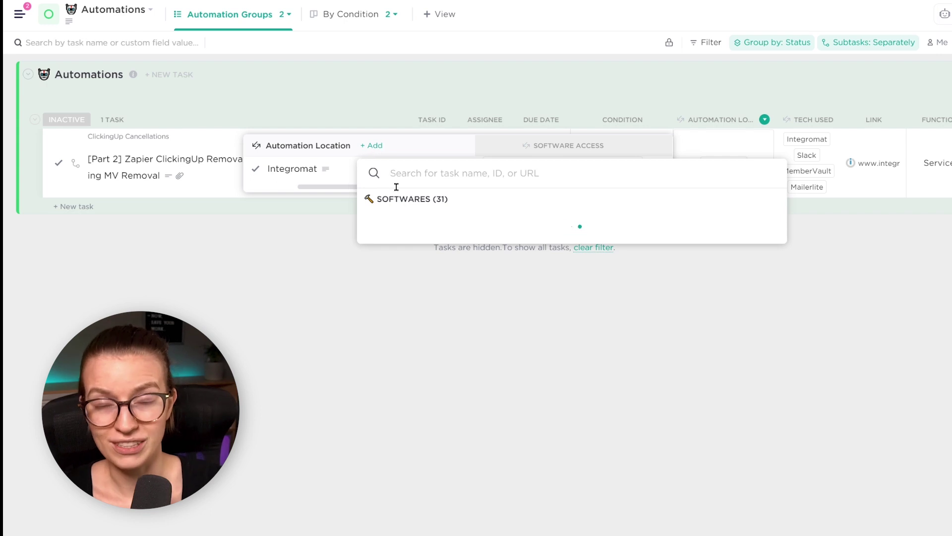
pyautogui.click(345, 145)
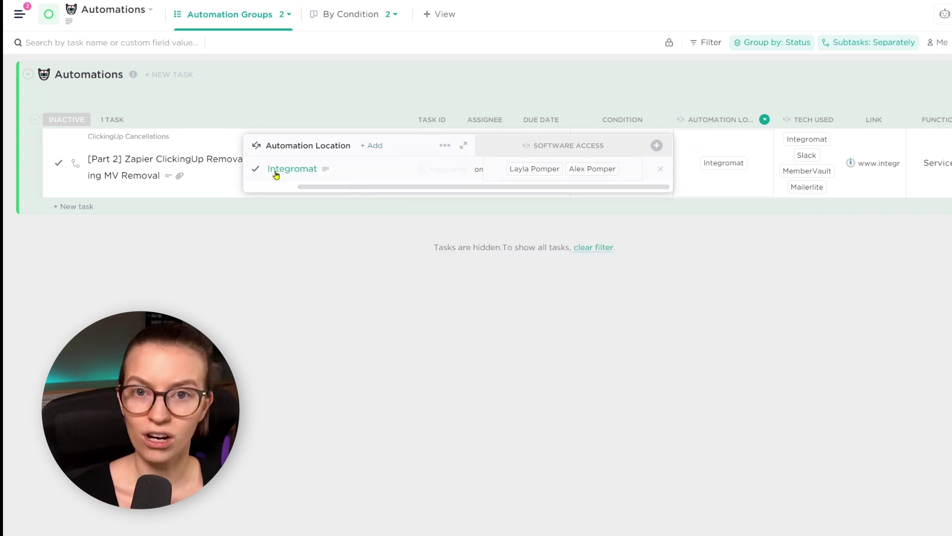
pyautogui.click(797, 293)
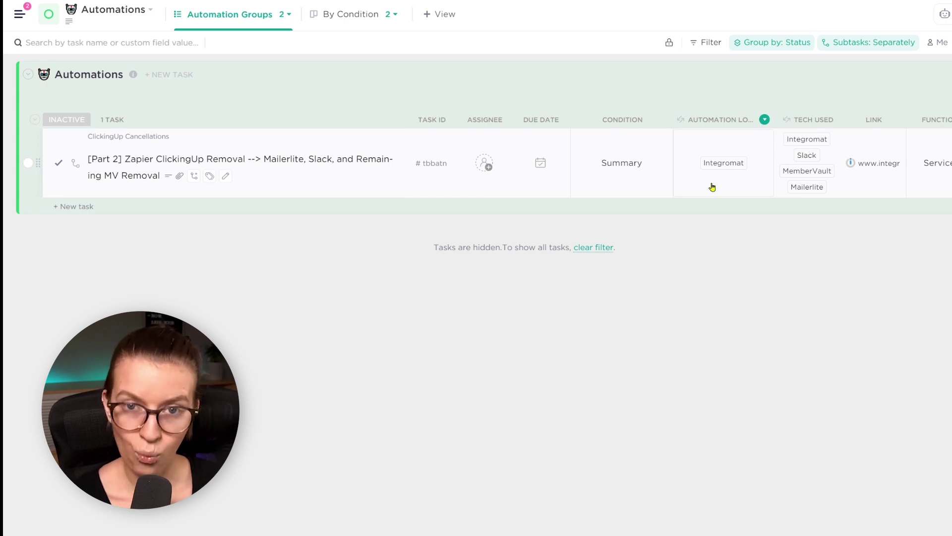
pyautogui.click(713, 185)
pyautogui.hscroll(-3, 473, 187)
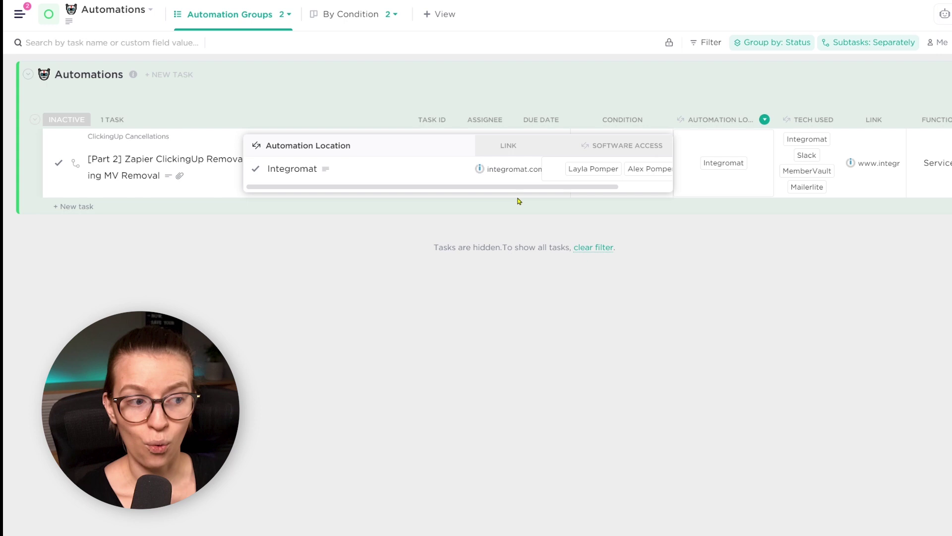
pyautogui.hscroll(3, 516, 191)
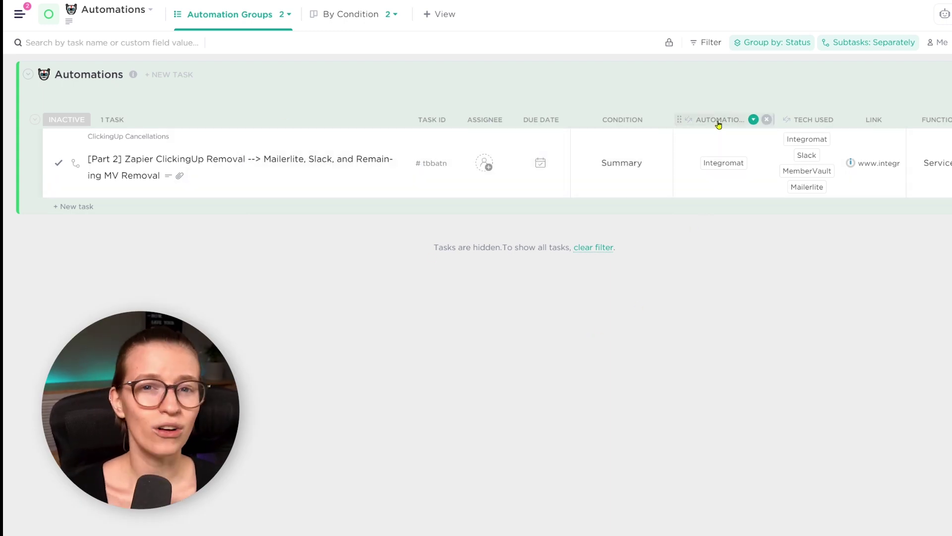
# - Widen the Tech Used column to fit four tags and open its linked-software panel to add a rollup
pyautogui.moveTo(842, 119); pyautogui.dragTo(929, 167)
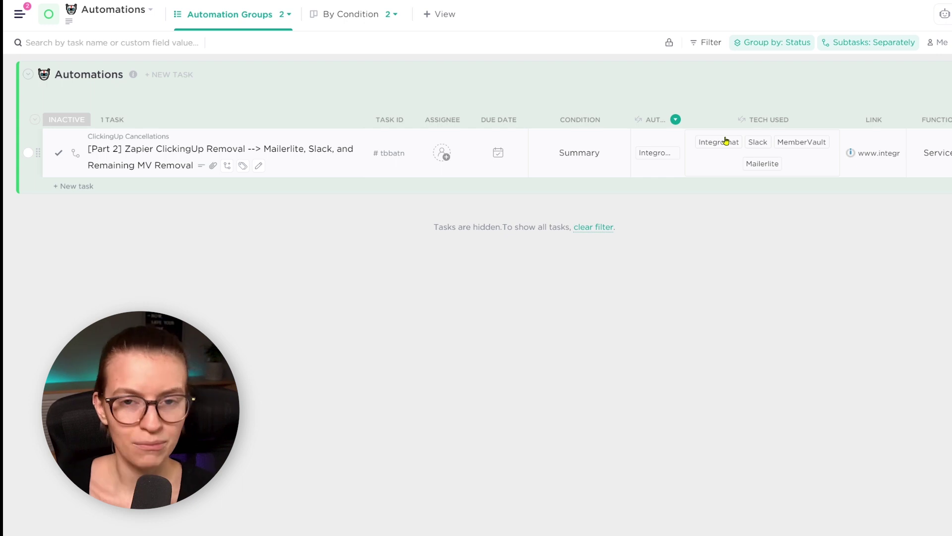
pyautogui.click(713, 167)
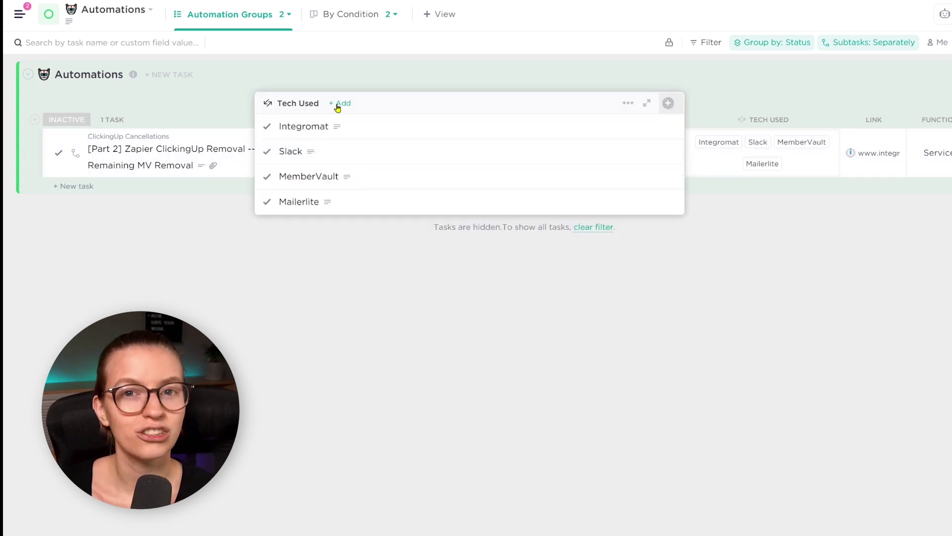
pyautogui.click(341, 103)
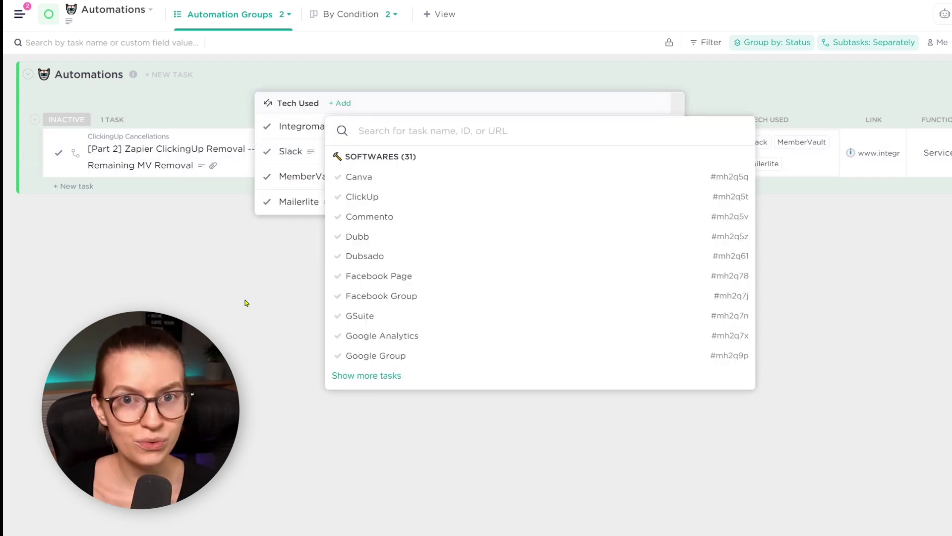
pyautogui.click(245, 303)
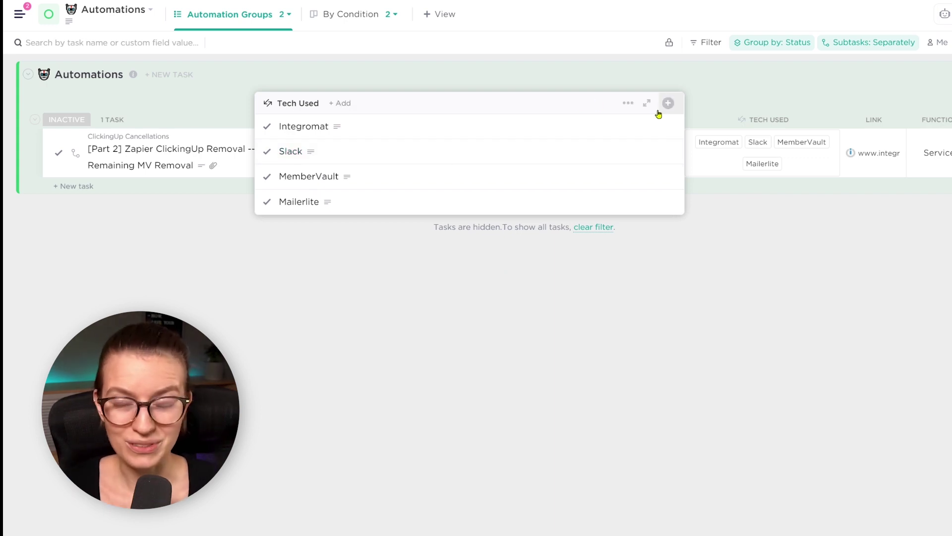
pyautogui.click(668, 103)
pyautogui.click(419, 155)
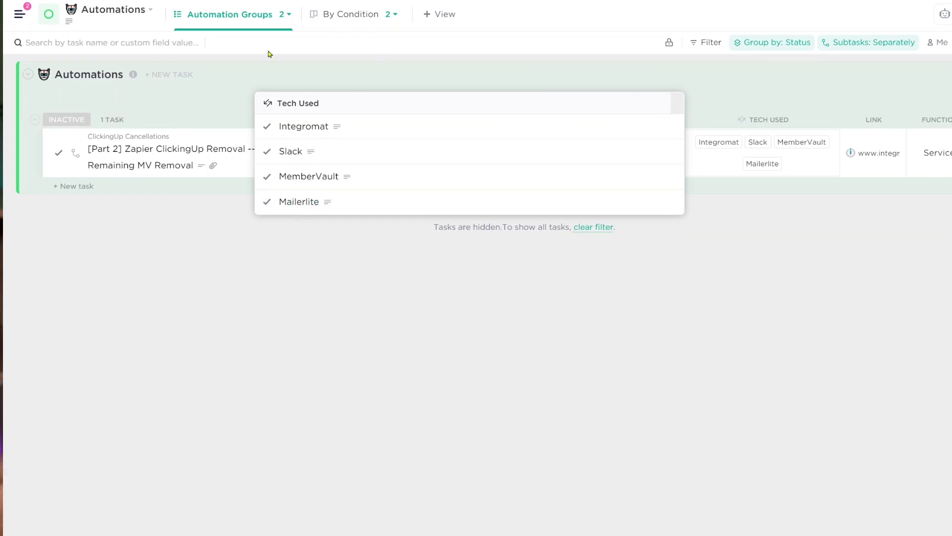
# - Review the Mailerlite record's related automations, then close it and the Tech Used panel
pyautogui.click(299, 201)
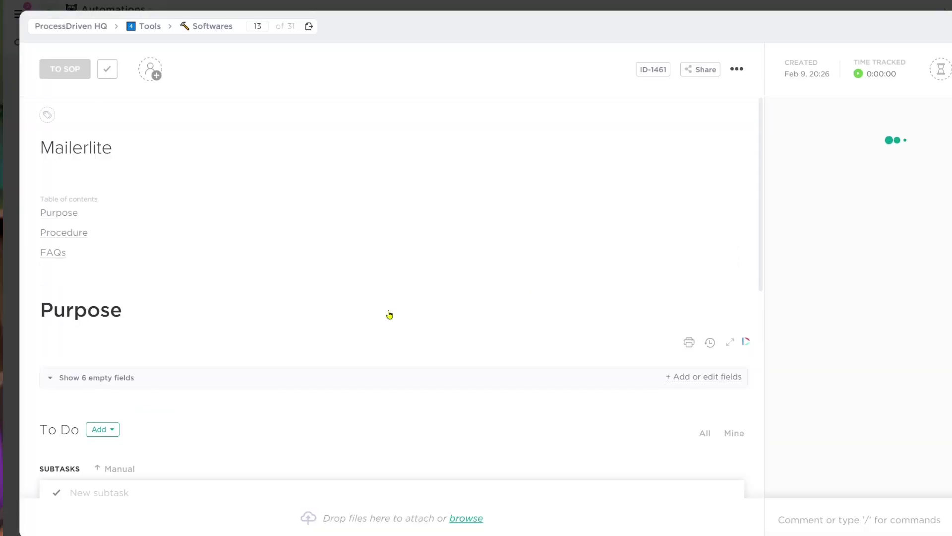
pyautogui.scroll(-5, 389, 310)
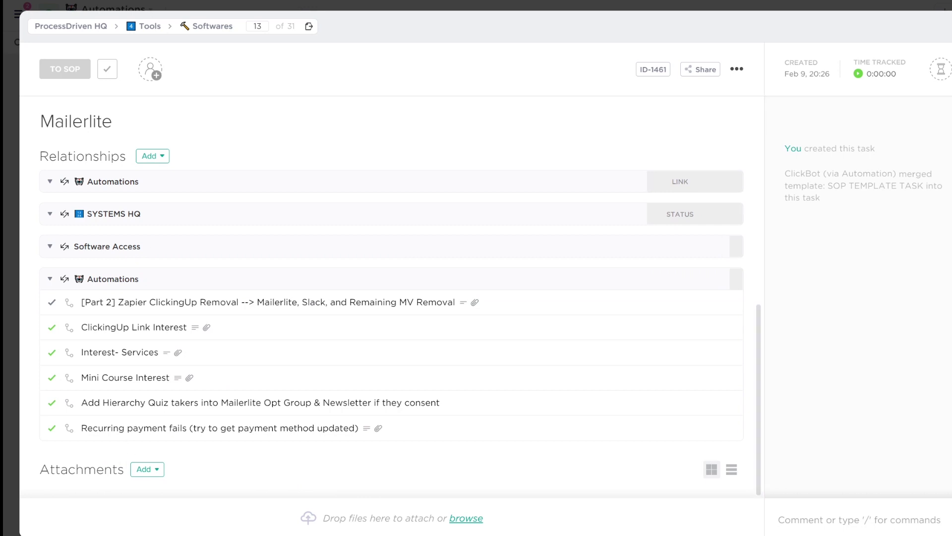
pyautogui.press('Escape')
pyautogui.click(716, 165)
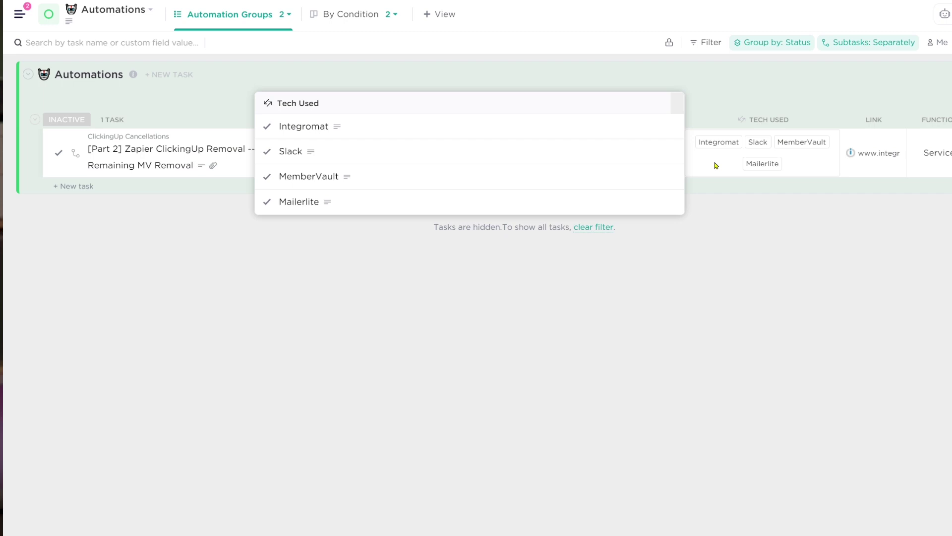
pyautogui.click(699, 215)
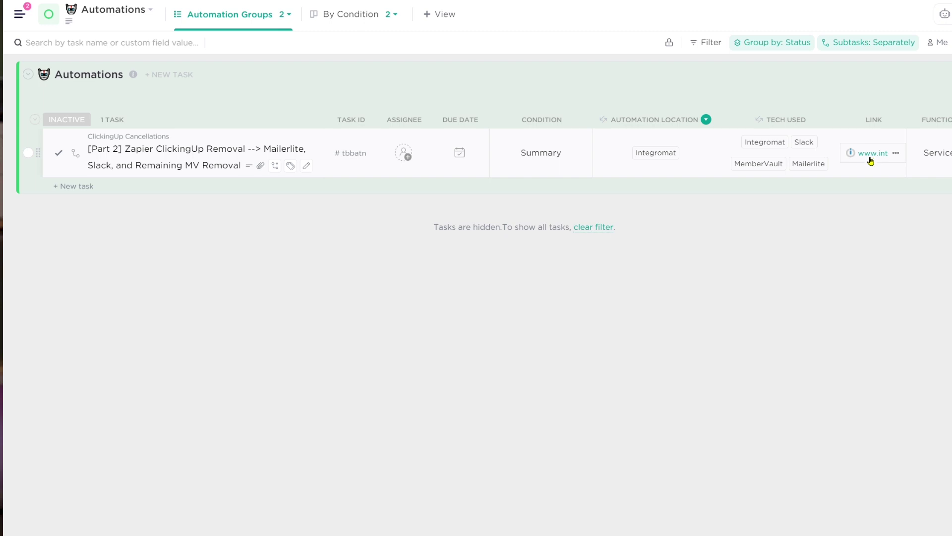
# - Make the LINK column slightly narrower
pyautogui.moveTo(909, 121); pyautogui.dragTo(888, 121)
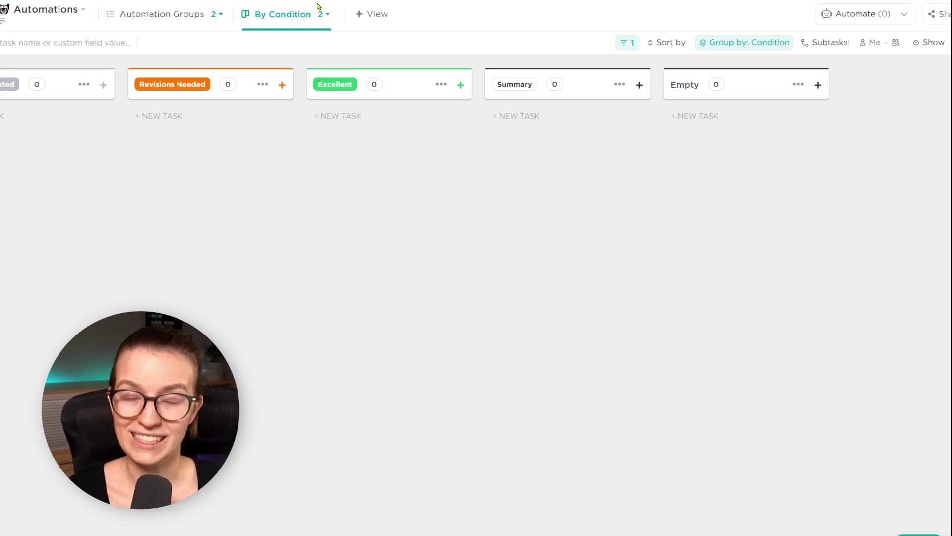
# - Switch from the By Condition board back to the personal Automation Groups list view
pyautogui.click(323, 15)
pyautogui.click(321, 14)
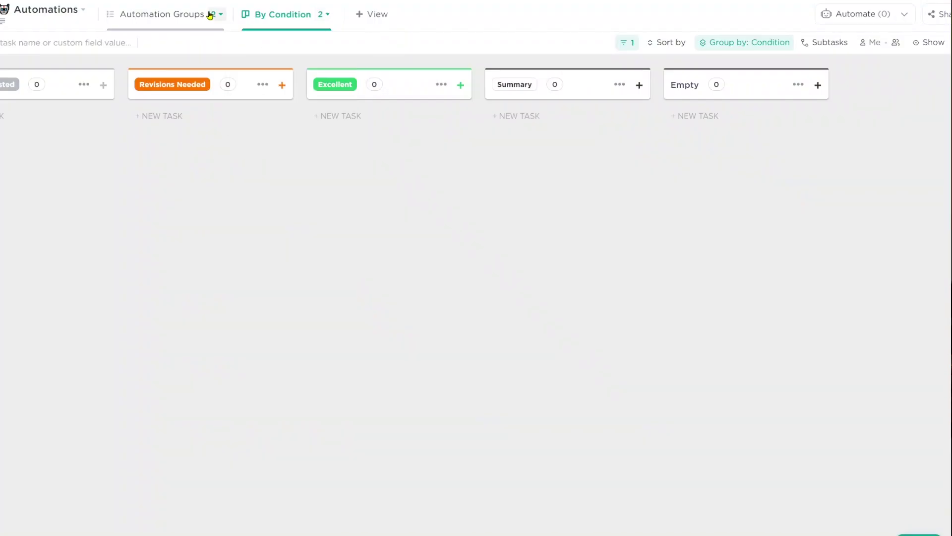
pyautogui.click(215, 17)
pyautogui.click(168, 70)
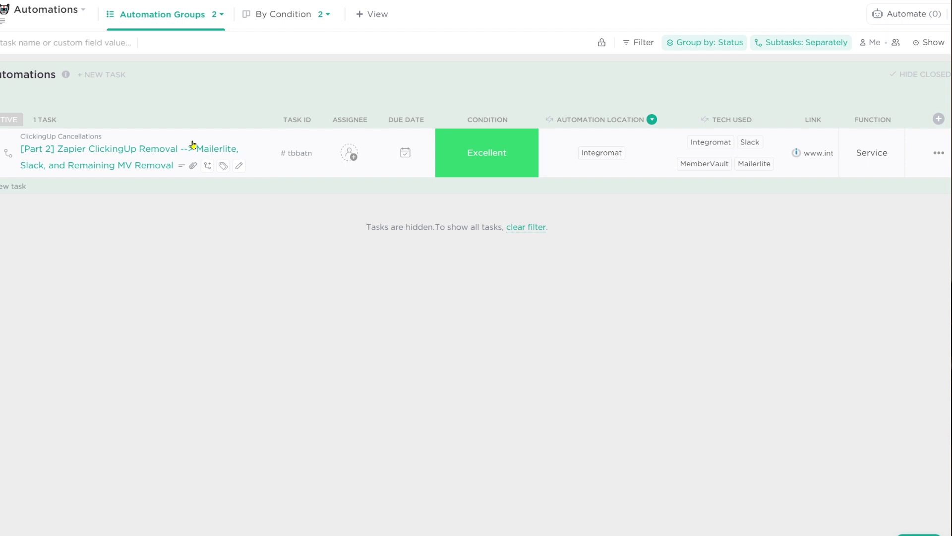
# - Switch to the other Automation Groups view, which shows a Systems HQ column reading Example Process
pyautogui.click(139, 14)
pyautogui.click(177, 119)
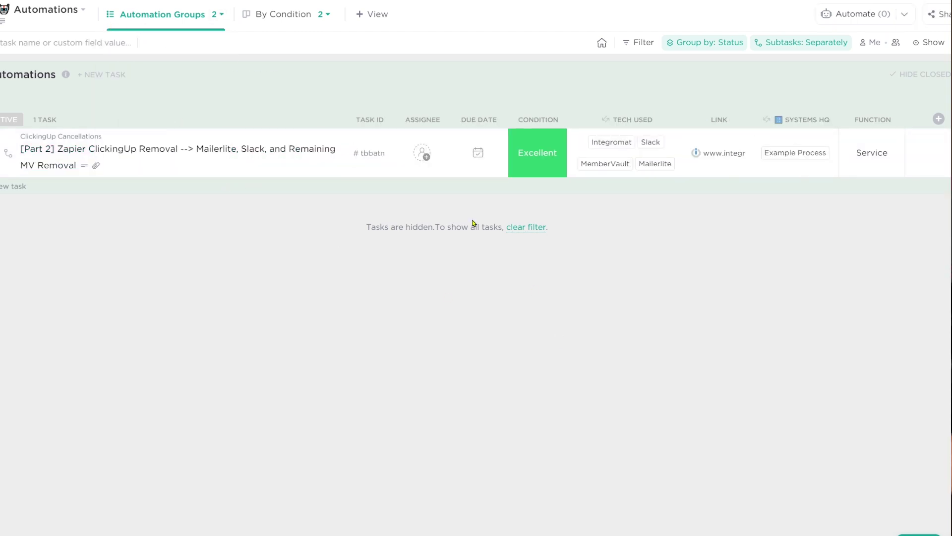